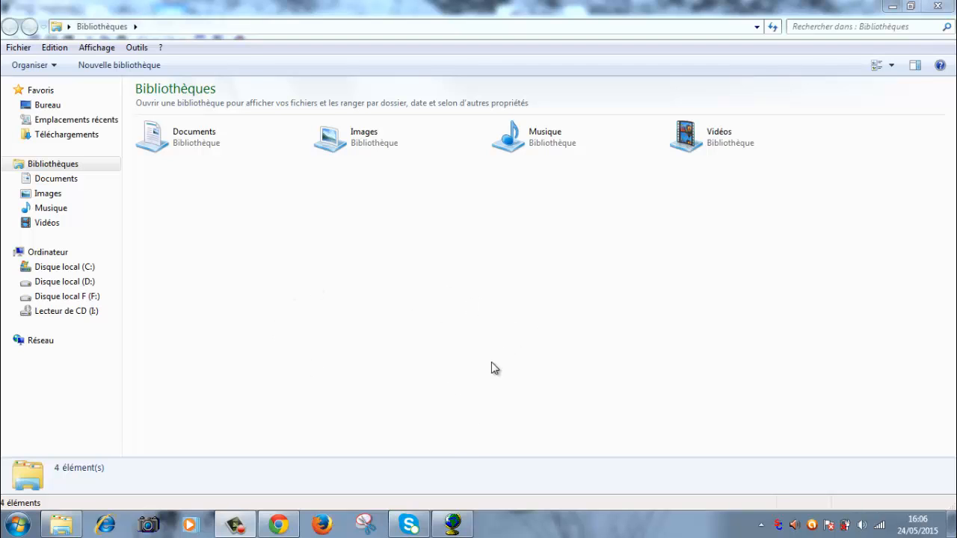
# Switch to GNSS Solutions and start a new project named "test".
pyautogui.click(453, 523)
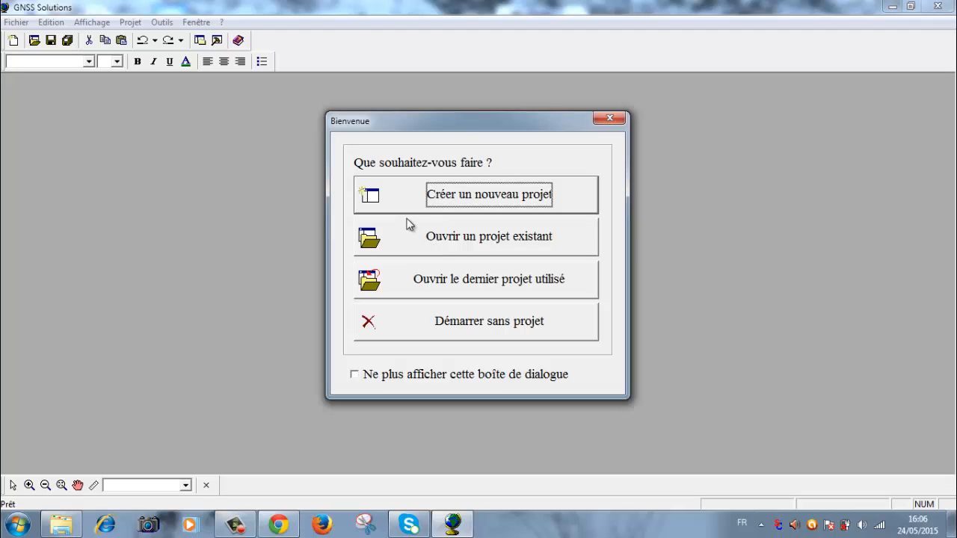
pyautogui.moveTo(459, 119); pyautogui.dragTo(447, 112)
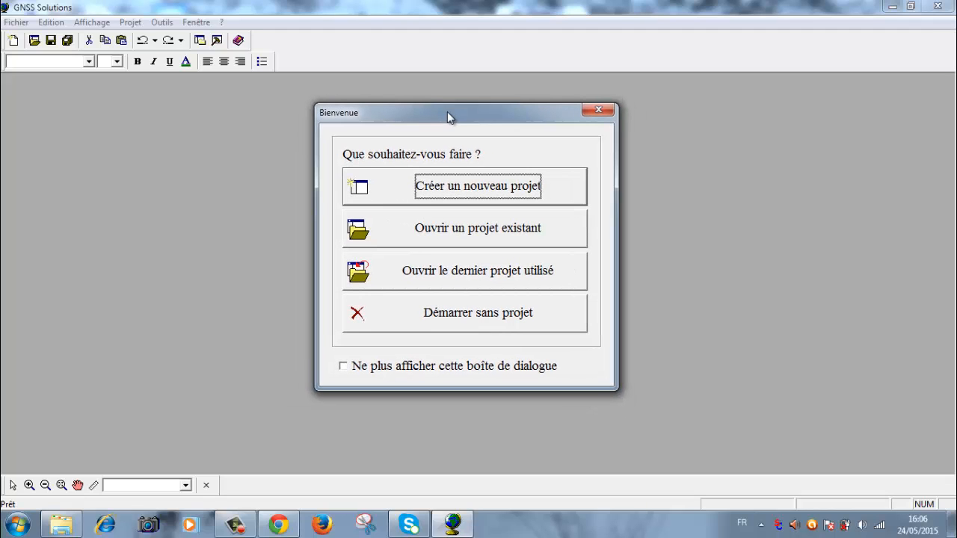
pyautogui.click(484, 190)
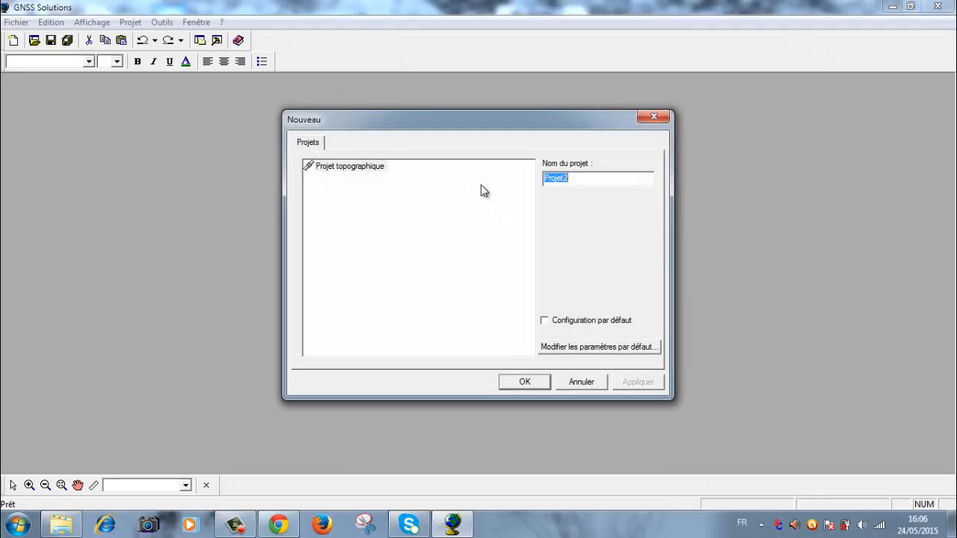
pyautogui.click(585, 183)
pyautogui.click(538, 381)
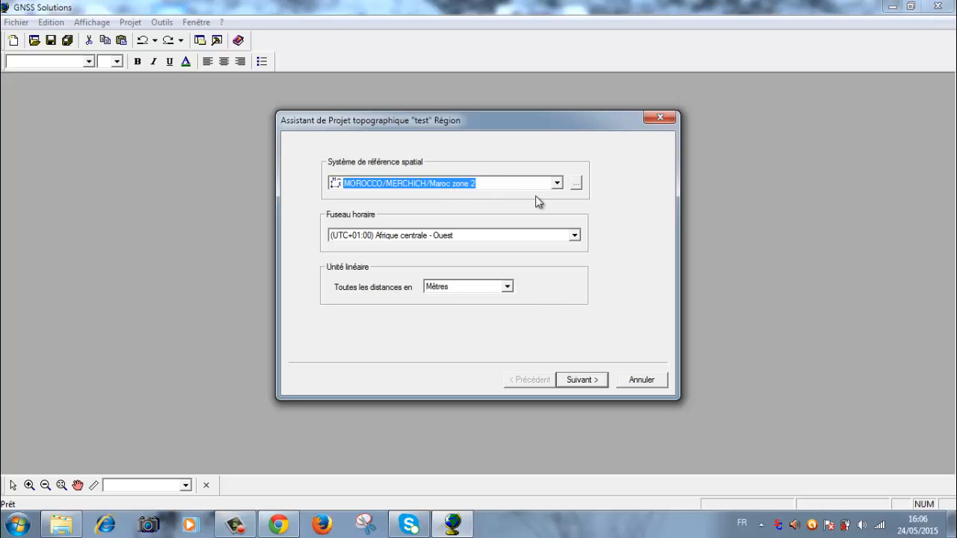
# Create the project with MOROCCO/MERCHICH/Maroc zone 2, time zone UTC+01:00, metres, Radio-diffusées orbits and the preset quality-control settings.
pyautogui.click(583, 380)
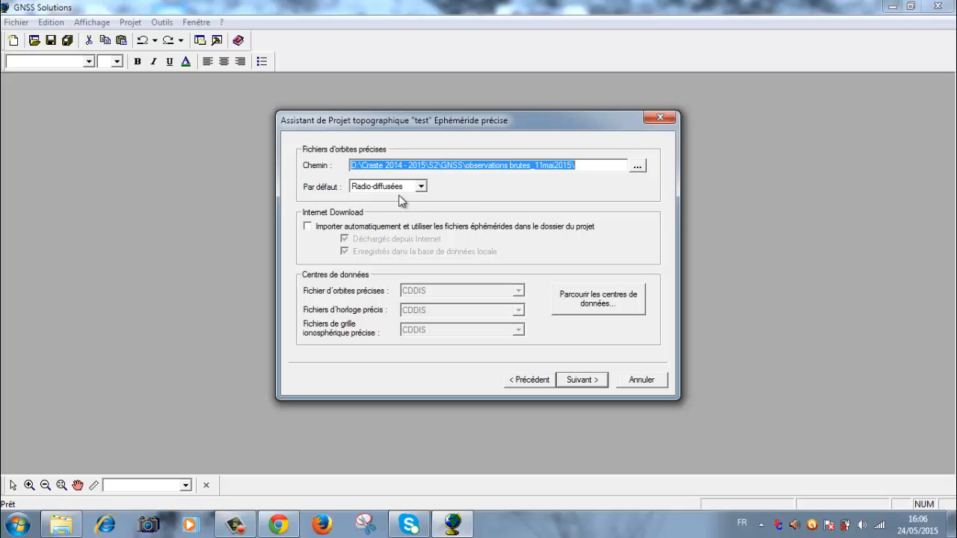
pyautogui.click(576, 383)
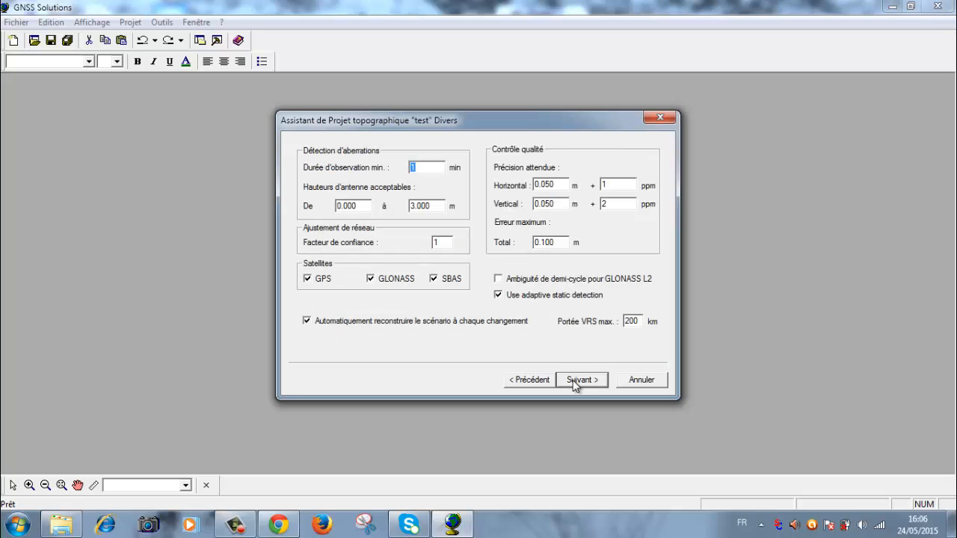
pyautogui.click(575, 383)
pyautogui.click(575, 382)
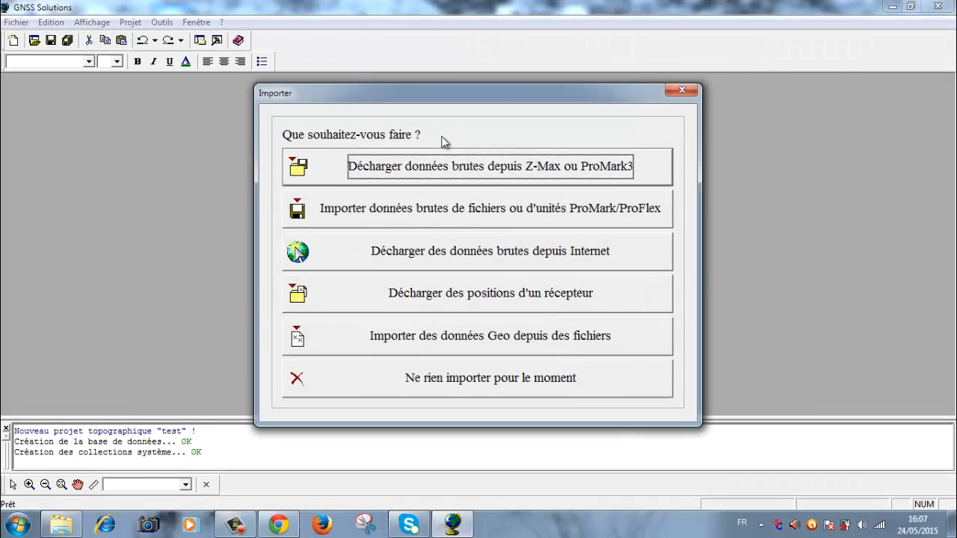
# Open the raw data download for Z-Max or ProMark3 and set its destination to the TP2 Session 2 folder on drive D.
pyautogui.moveTo(502, 100); pyautogui.dragTo(534, 95)
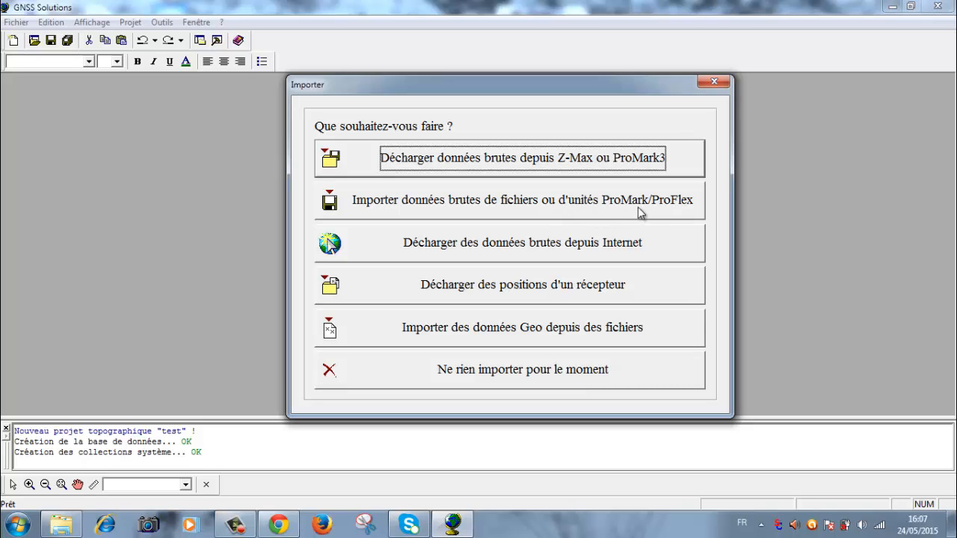
pyautogui.click(513, 161)
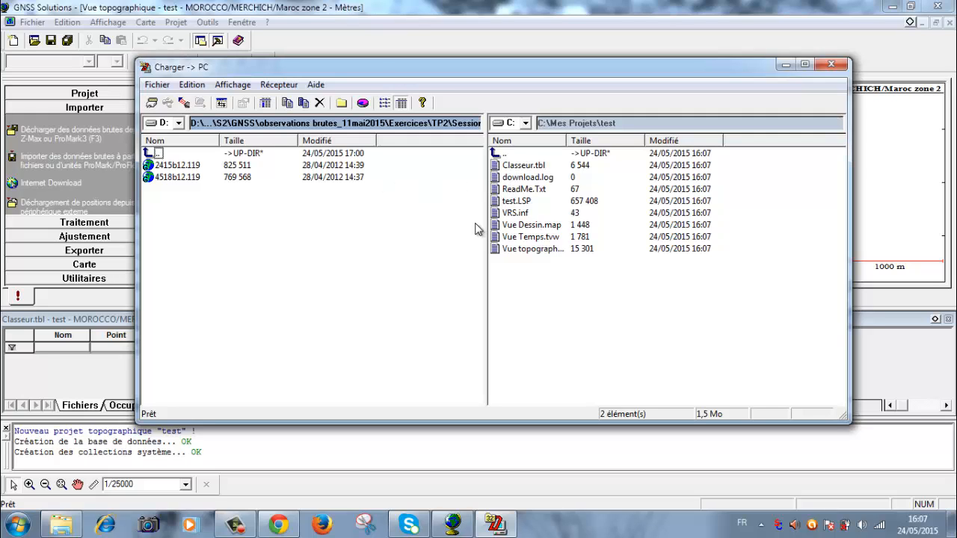
pyautogui.click(500, 154)
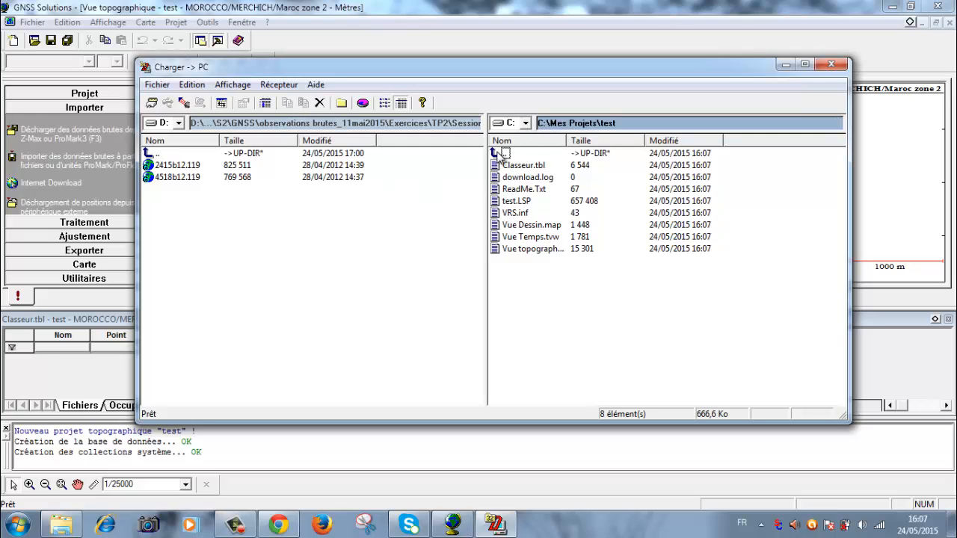
pyautogui.click(526, 123)
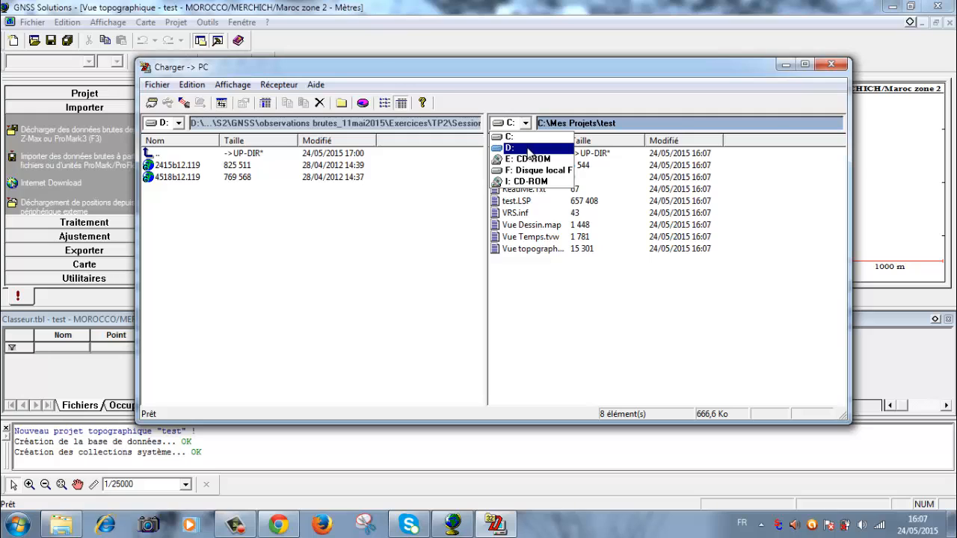
pyautogui.click(529, 149)
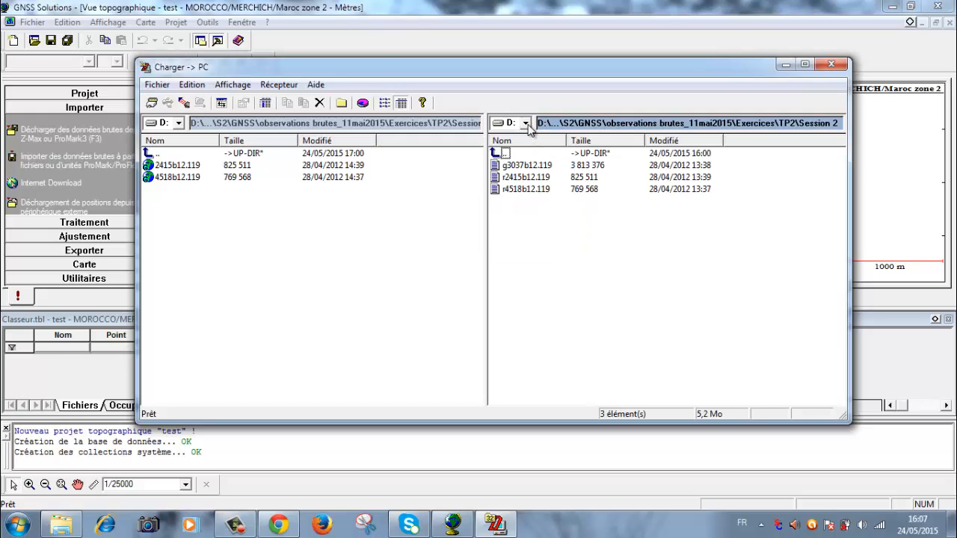
pyautogui.doubleClick(499, 153)
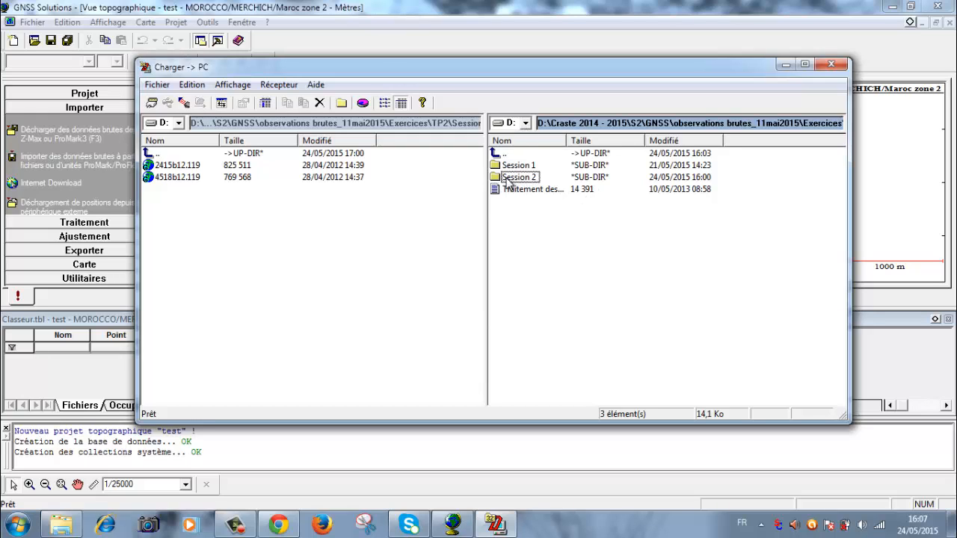
pyautogui.doubleClick(507, 180)
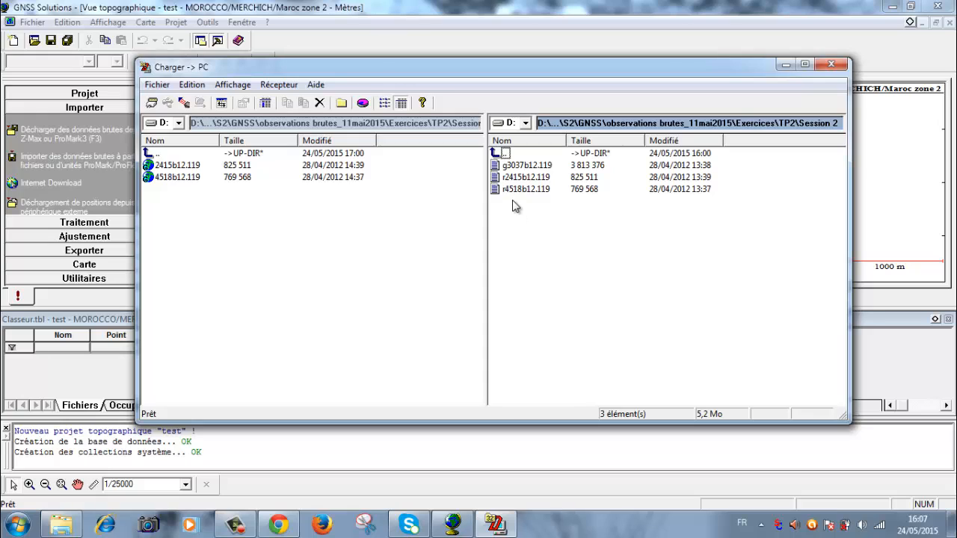
# Connect the download utility to the PC or SD card reader as data source, dismissing the Windows colour scheme prompt.
pyautogui.click(511, 190)
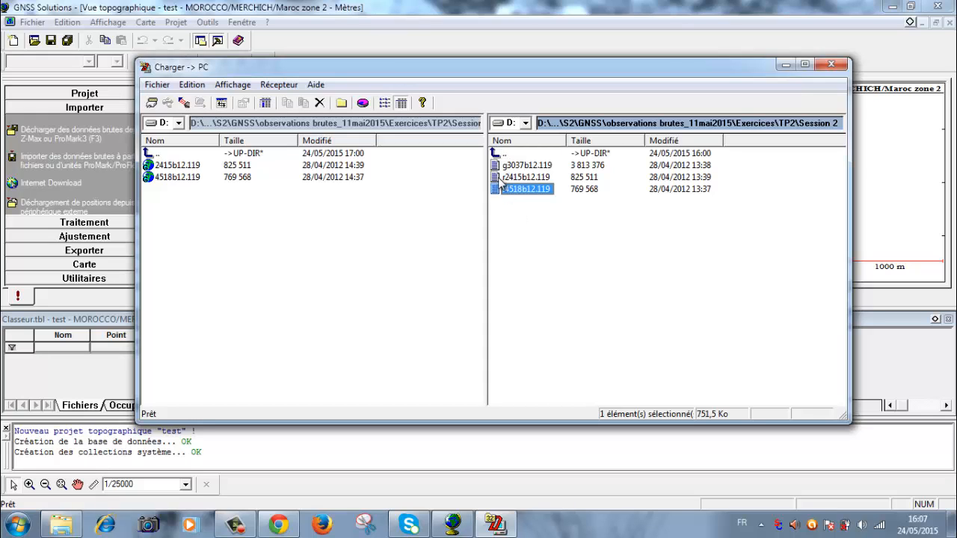
pyautogui.keyDown('shift'); pyautogui.click(504, 178); pyautogui.keyUp('shift')
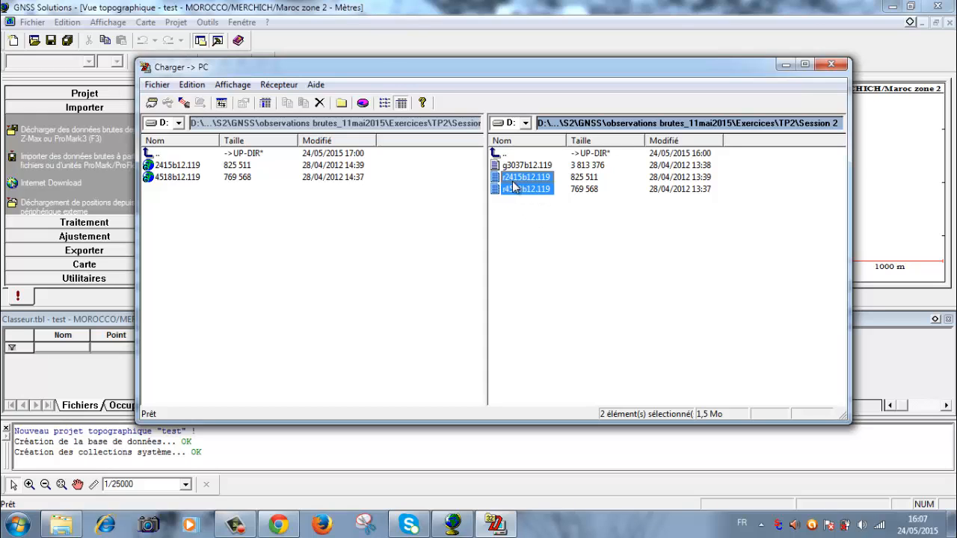
pyautogui.click(156, 86)
pyautogui.moveTo(170, 104)
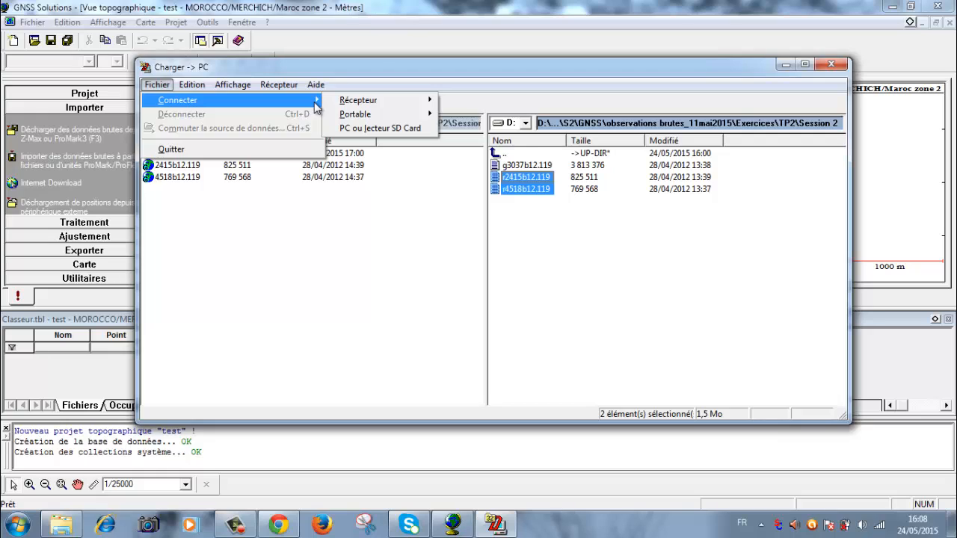
pyautogui.moveTo(328, 102)
pyautogui.moveTo(392, 118)
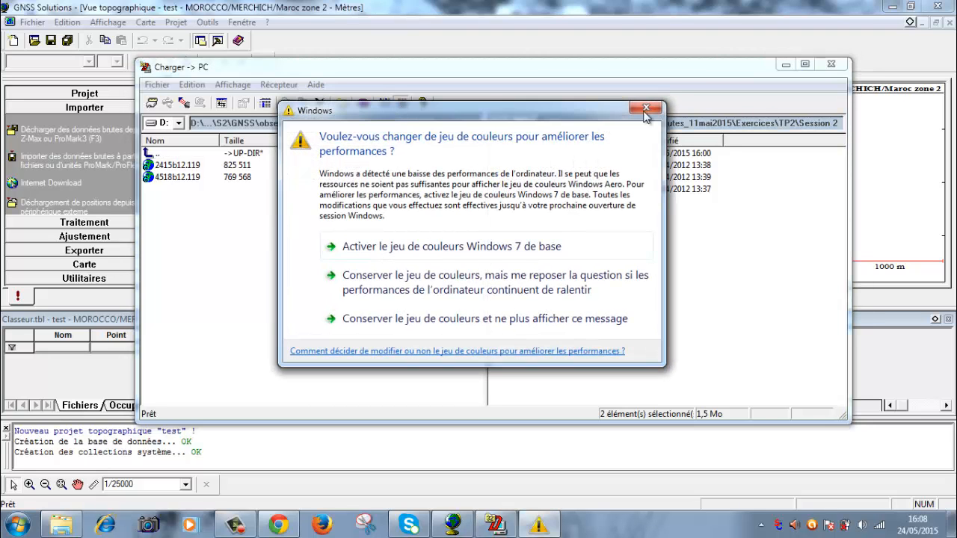
pyautogui.click(648, 111)
pyautogui.click(157, 84)
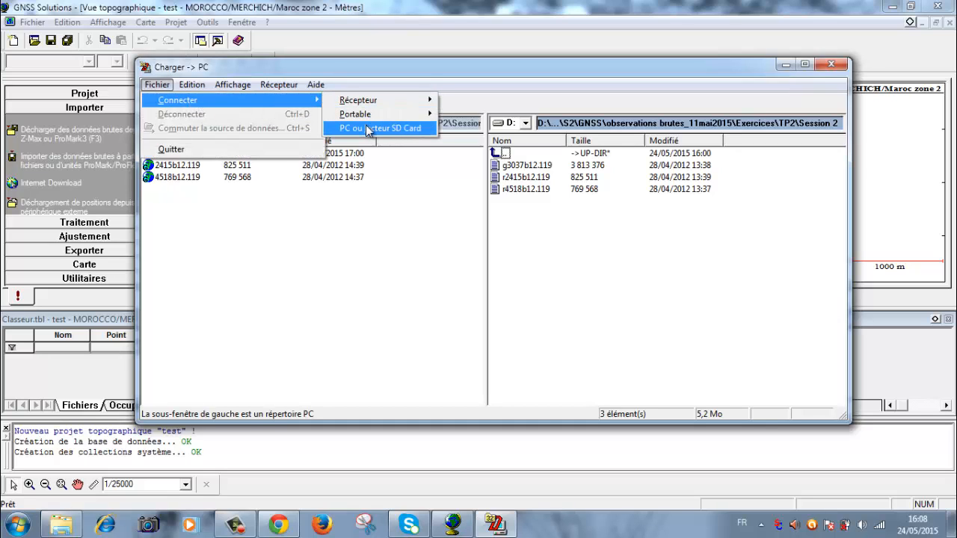
pyautogui.click(371, 129)
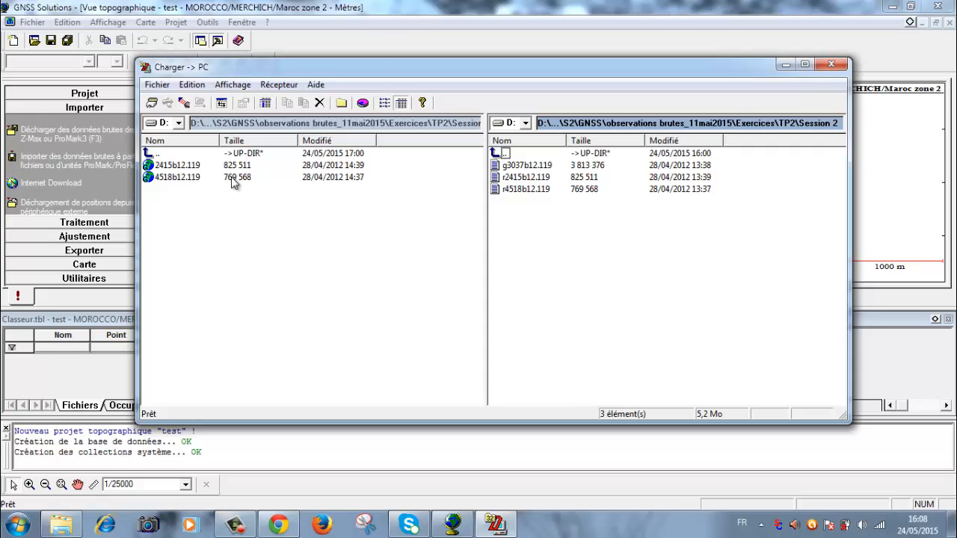
# Create a new folder in Session 2, download 2415b12.119 and 4518b12.119 into it, and close the download utility and GPS import dialog without importing.
pyautogui.click(345, 108)
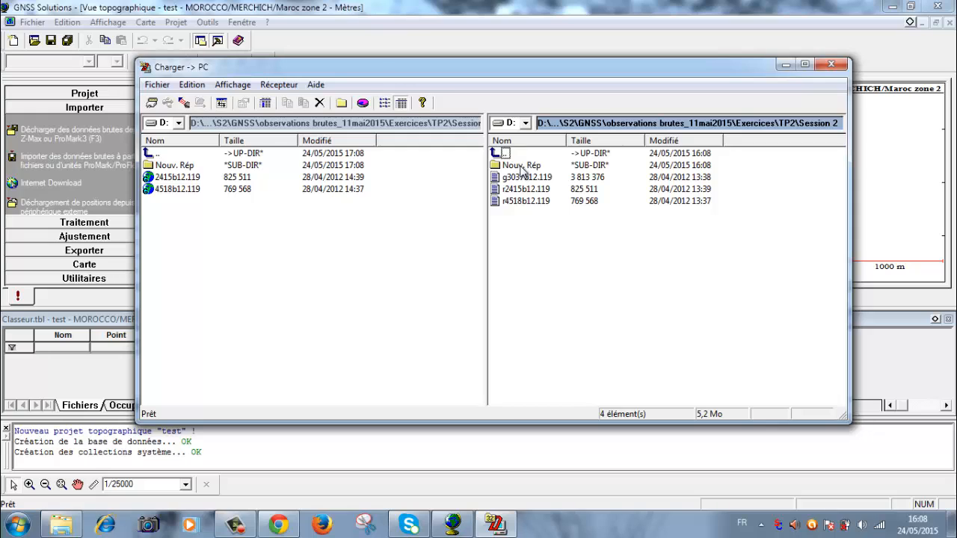
pyautogui.moveTo(210, 203); pyautogui.dragTo(191, 178)
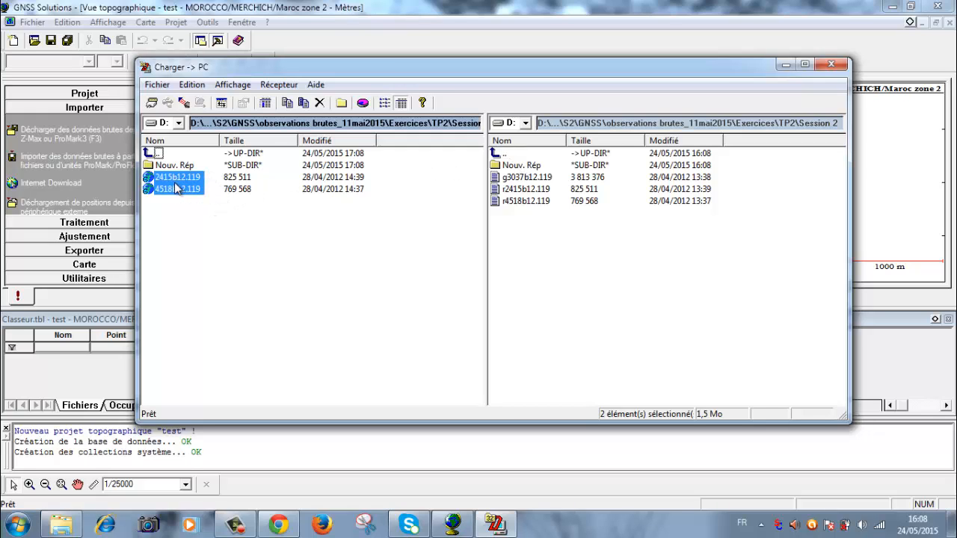
pyautogui.click(511, 178)
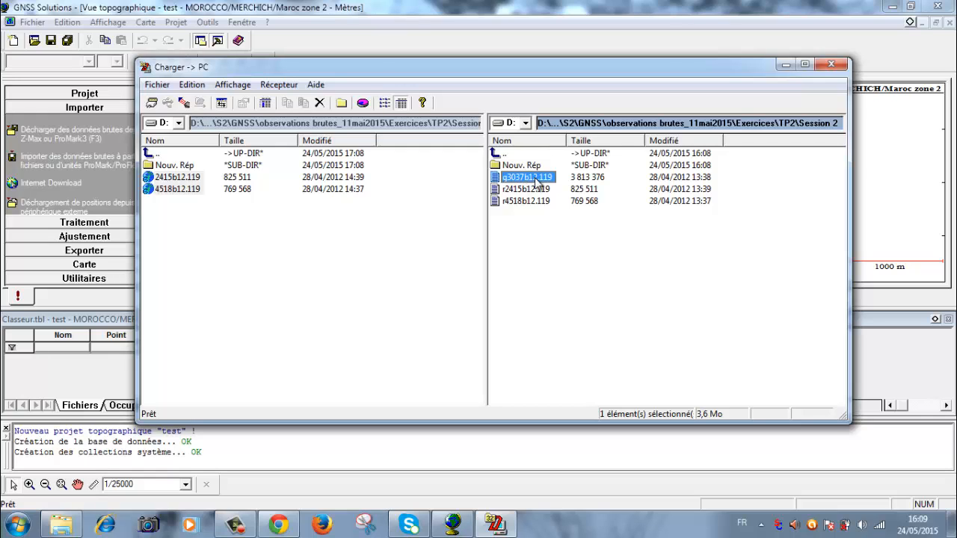
pyautogui.click(159, 190)
pyautogui.keyDown('ctrl'); pyautogui.click(168, 178); pyautogui.keyUp('ctrl')
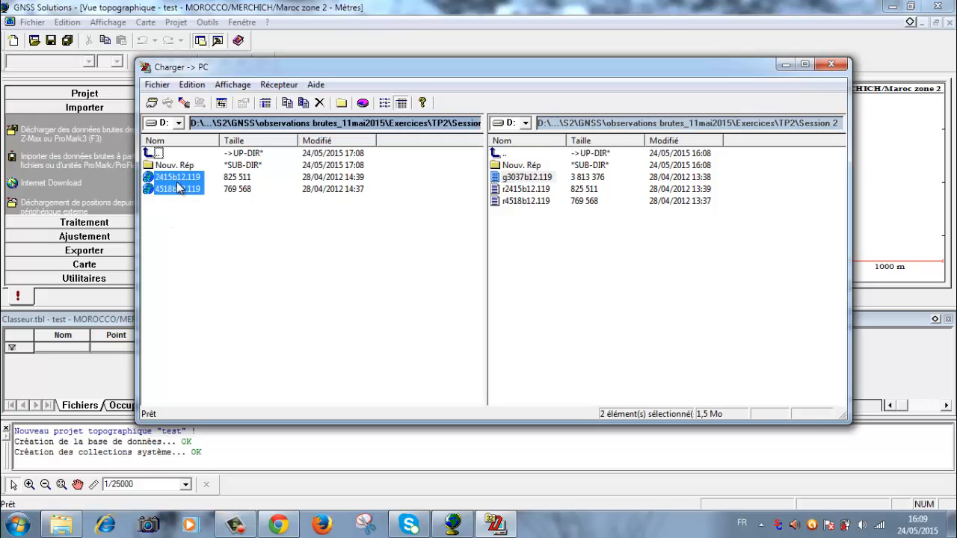
pyautogui.moveTo(180, 189); pyautogui.dragTo(544, 166)
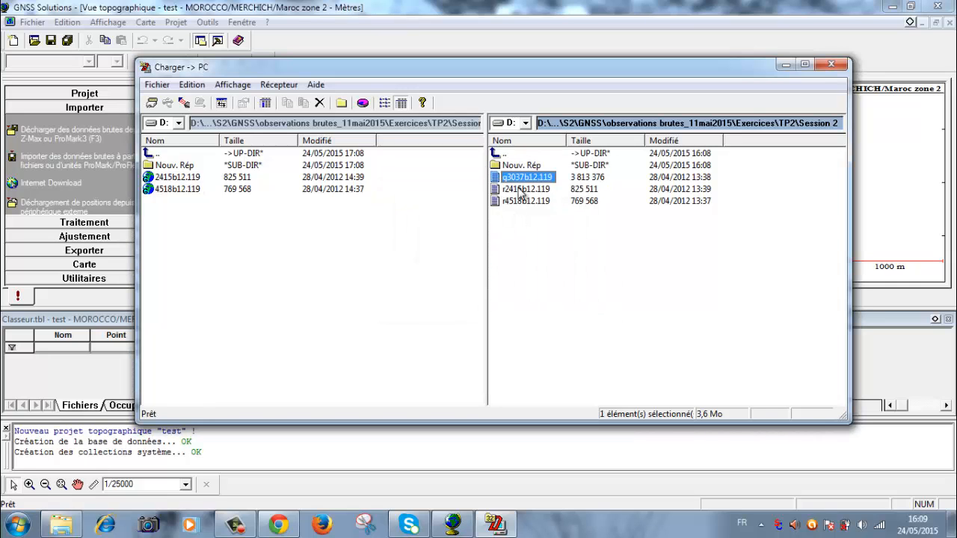
pyautogui.click(837, 66)
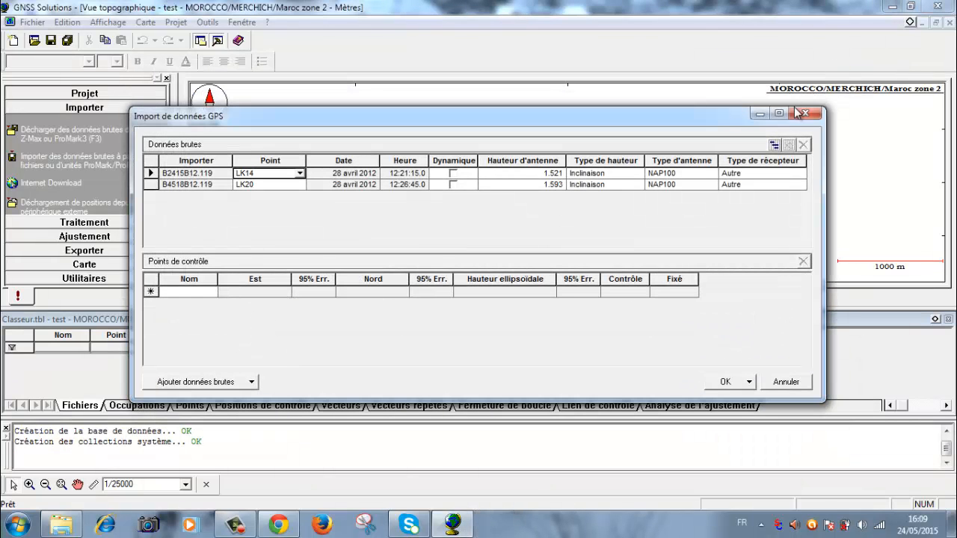
pyautogui.click(806, 113)
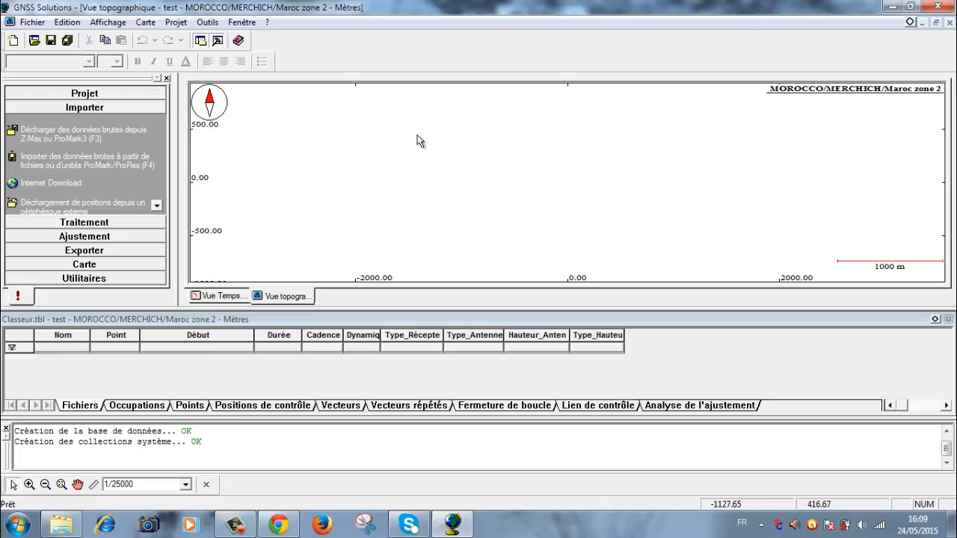
pyautogui.click(70, 160)
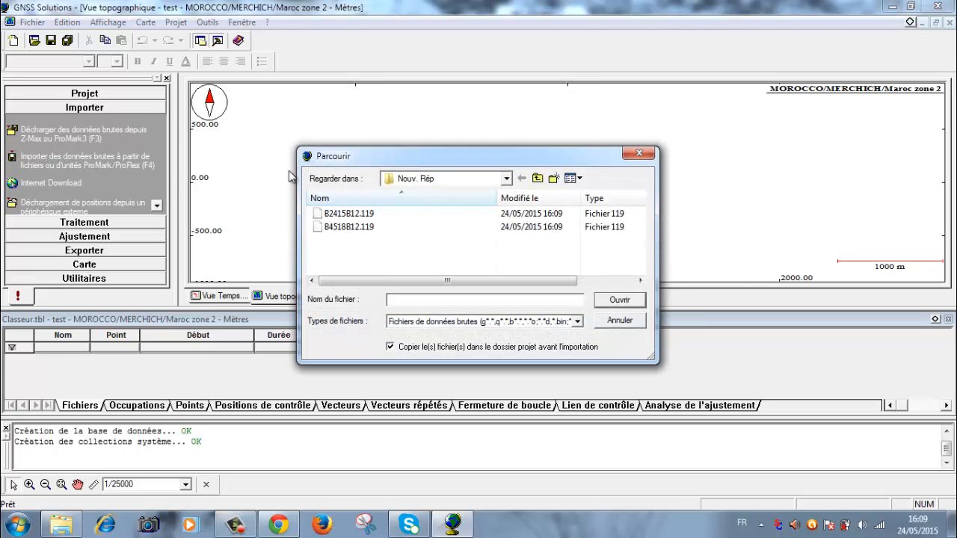
pyautogui.click(539, 179)
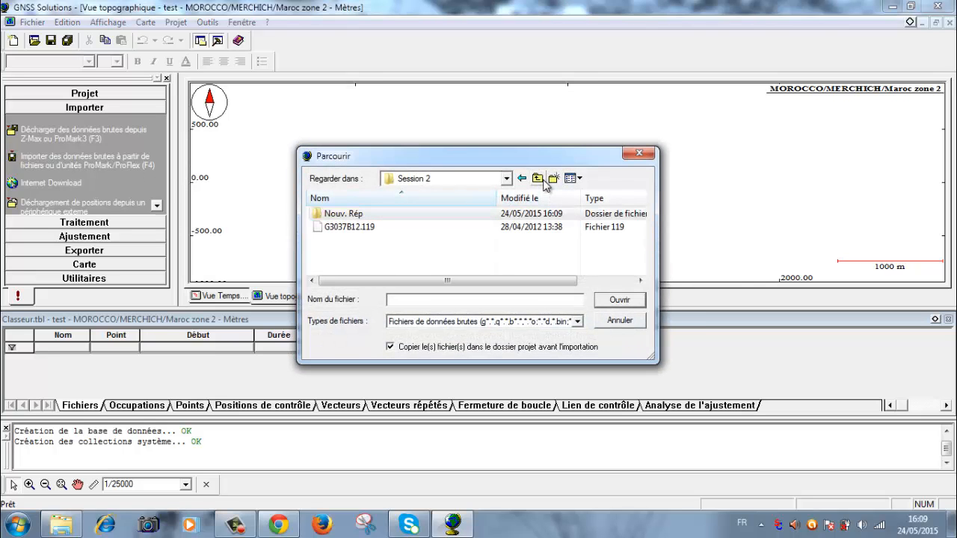
pyautogui.click(639, 154)
# Switch to Windows Explorer and examine the downloaded files in D:\Craste 2014 - 2015\S2\GNSS\observations brutes_11mai2015\Exercices\TP2\Session 2\Nouv. Rép.
pyautogui.click(77, 531)
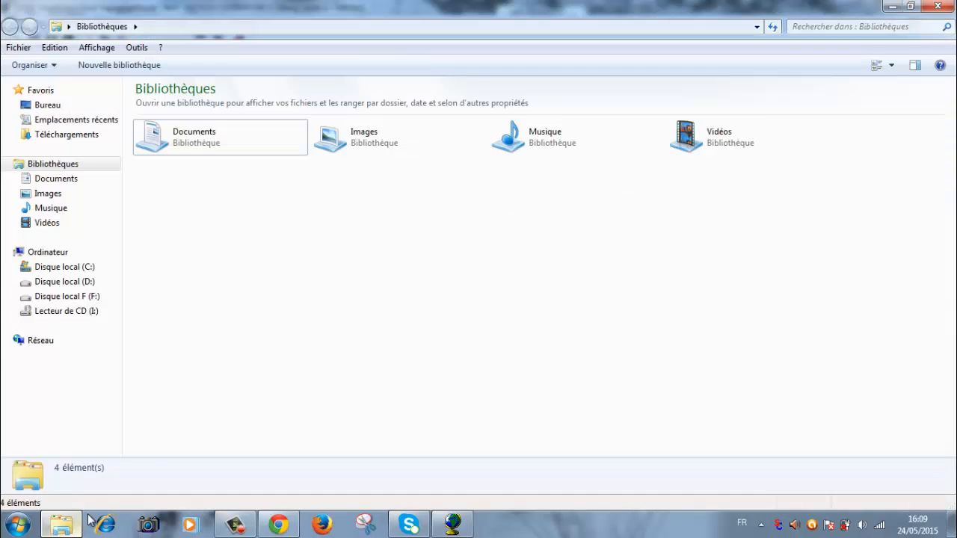
pyautogui.click(80, 287)
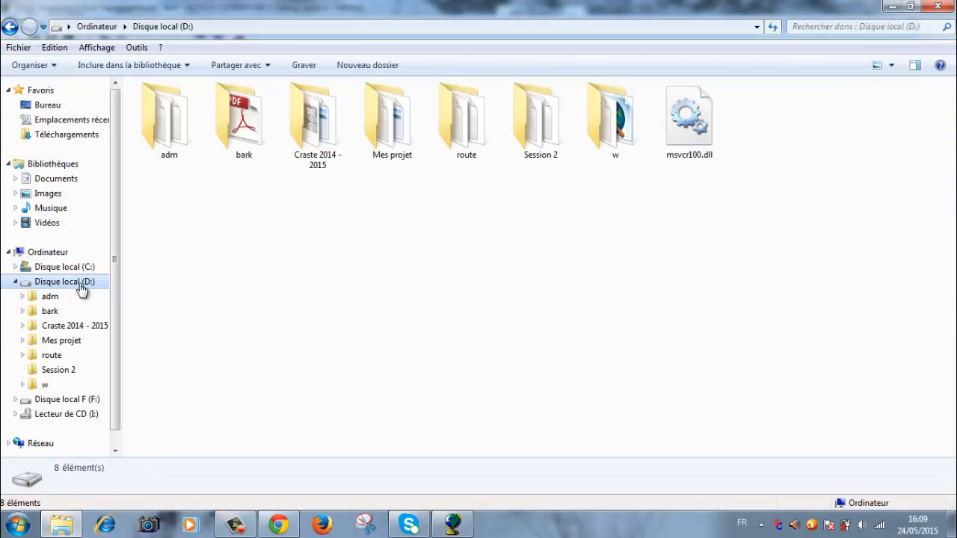
pyautogui.doubleClick(336, 148)
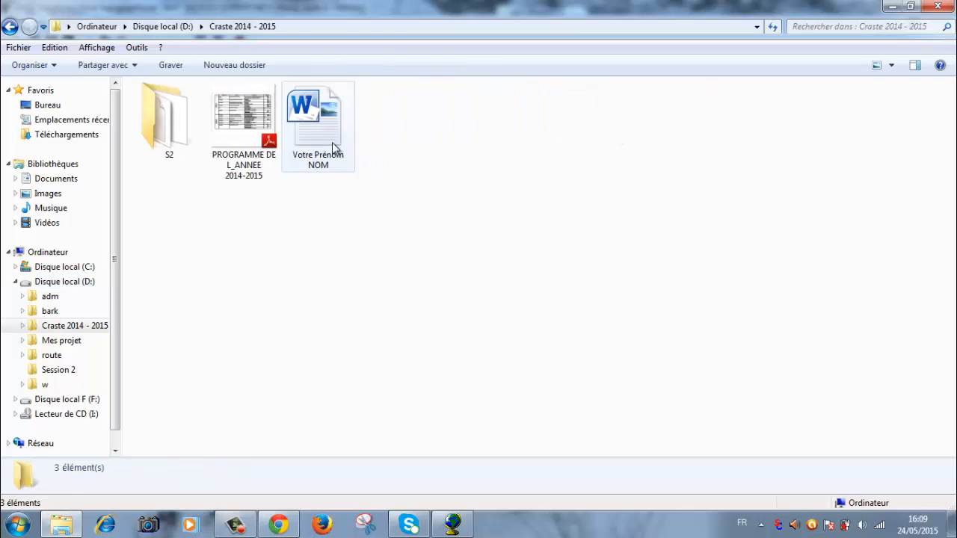
pyautogui.doubleClick(157, 116)
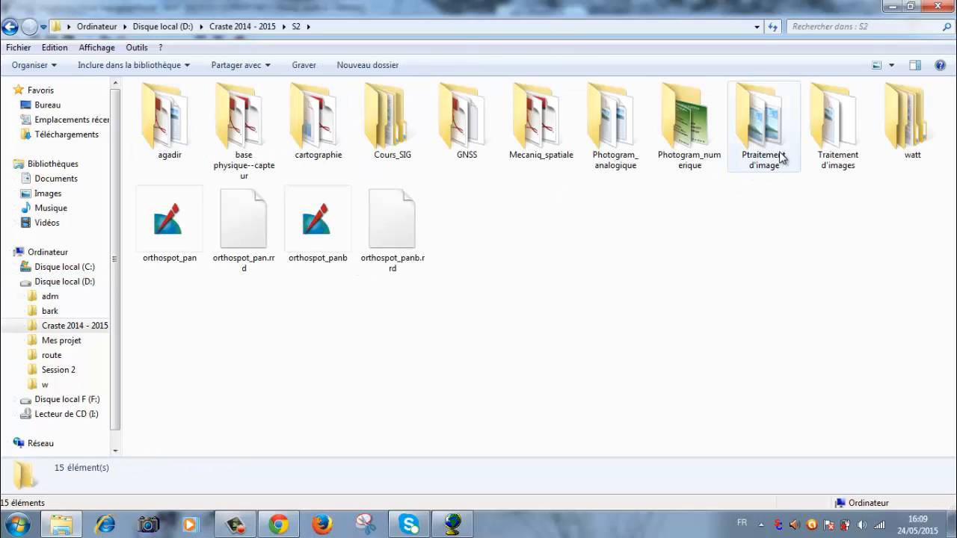
pyautogui.doubleClick(459, 112)
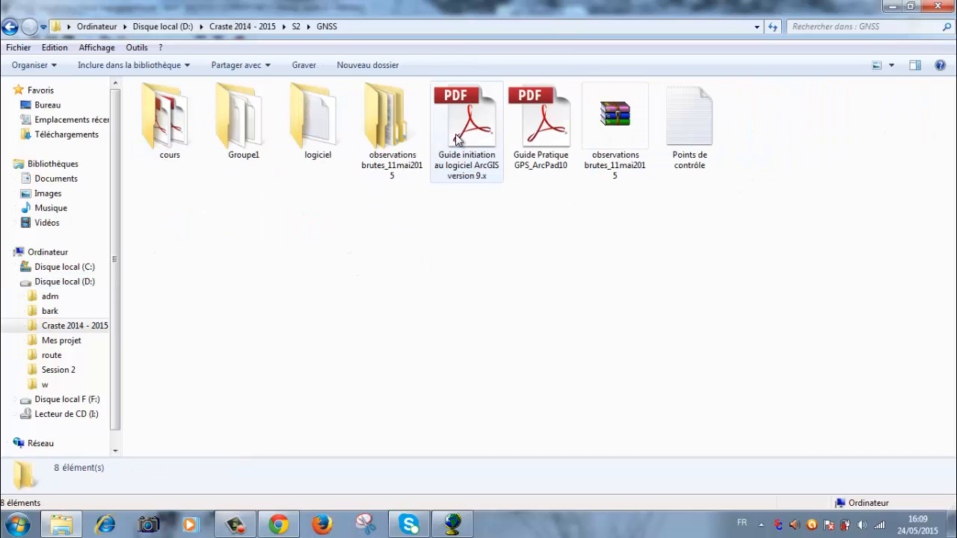
pyautogui.doubleClick(383, 119)
pyautogui.doubleClick(307, 151)
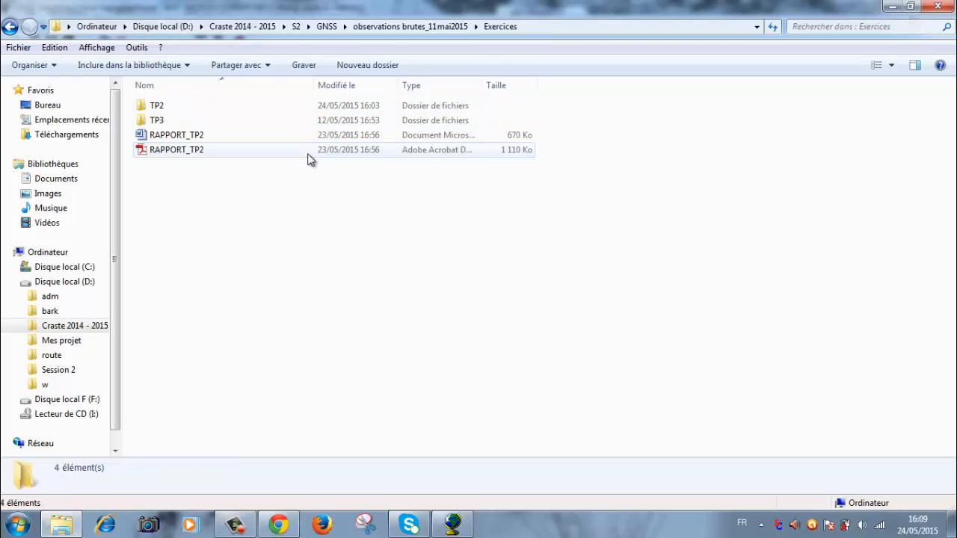
pyautogui.doubleClick(327, 110)
pyautogui.doubleClick(323, 118)
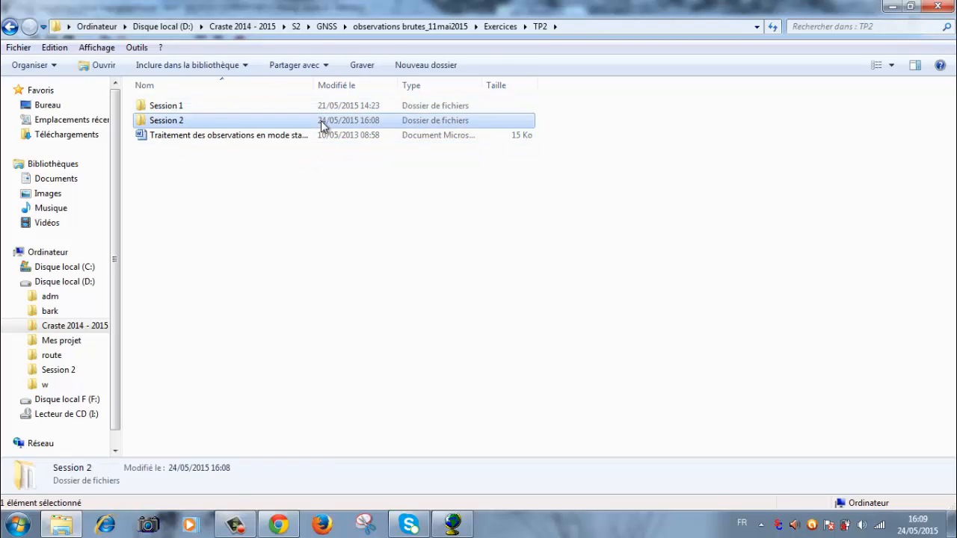
pyautogui.click(326, 107)
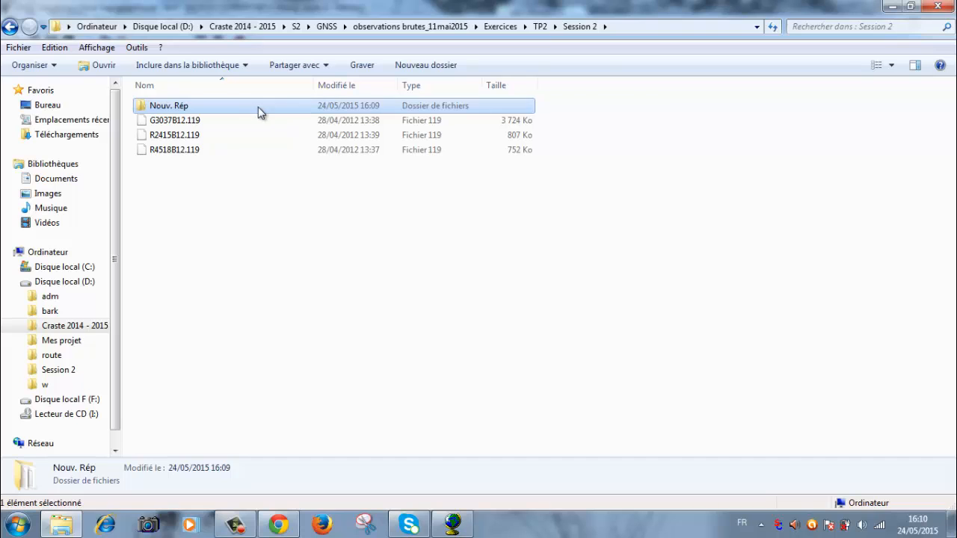
pyautogui.doubleClick(258, 107)
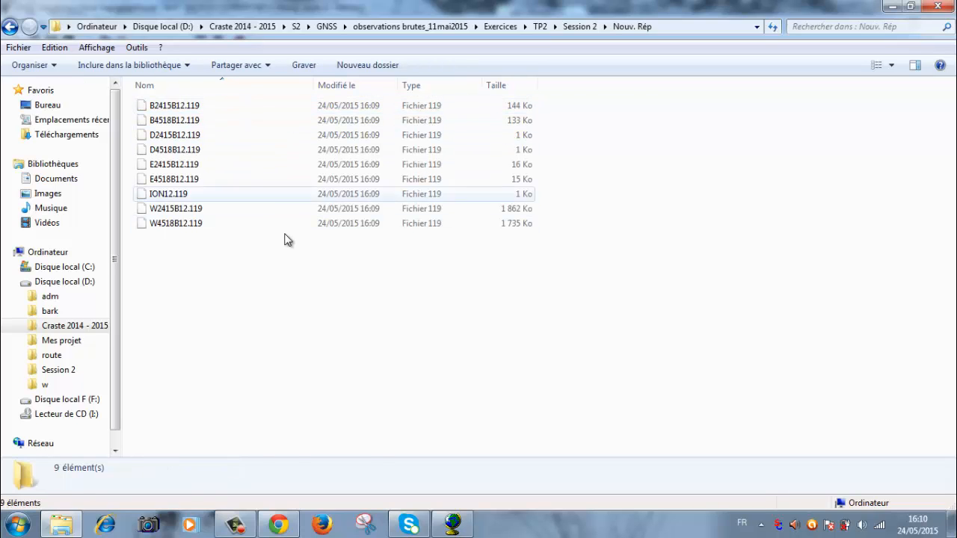
pyautogui.moveTo(282, 273); pyautogui.dragTo(342, 92)
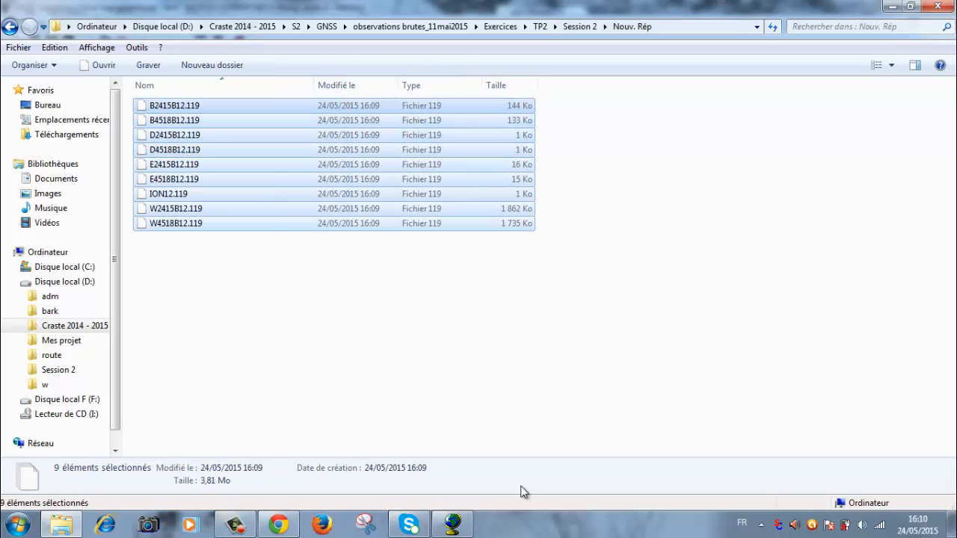
# Return to GNSS Solutions and load the raw data file B2415B12.119 from Session 2's Nouv. Rép folder for GPS import.
pyautogui.click(452, 524)
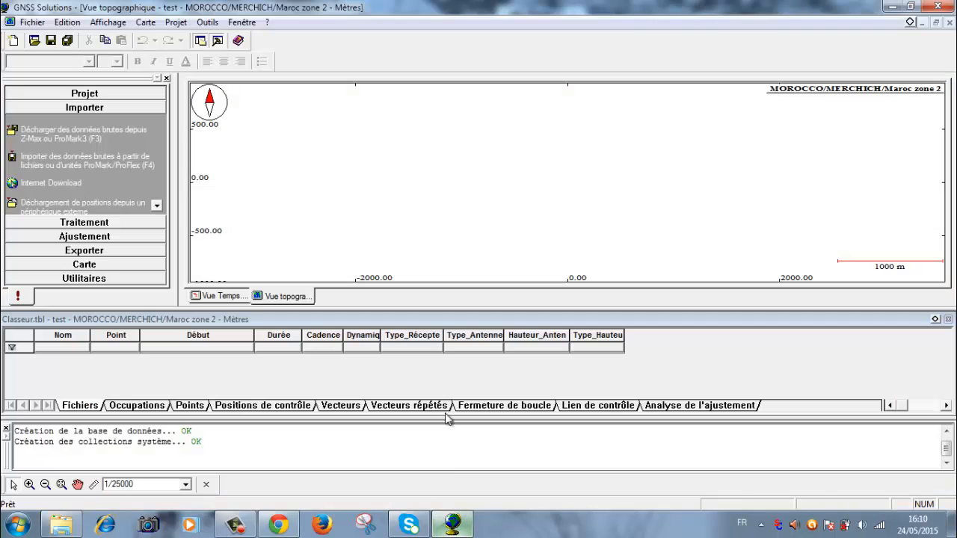
pyautogui.click(43, 164)
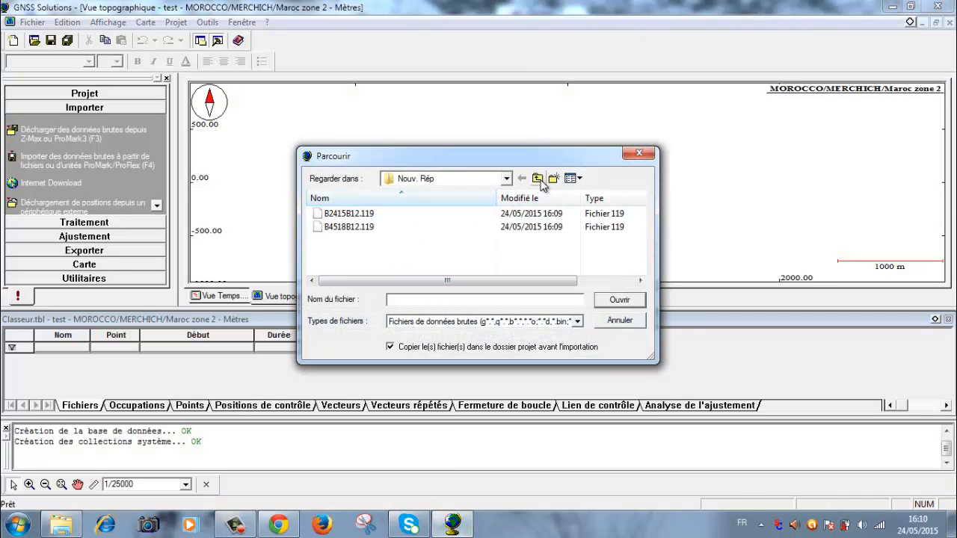
pyautogui.click(538, 179)
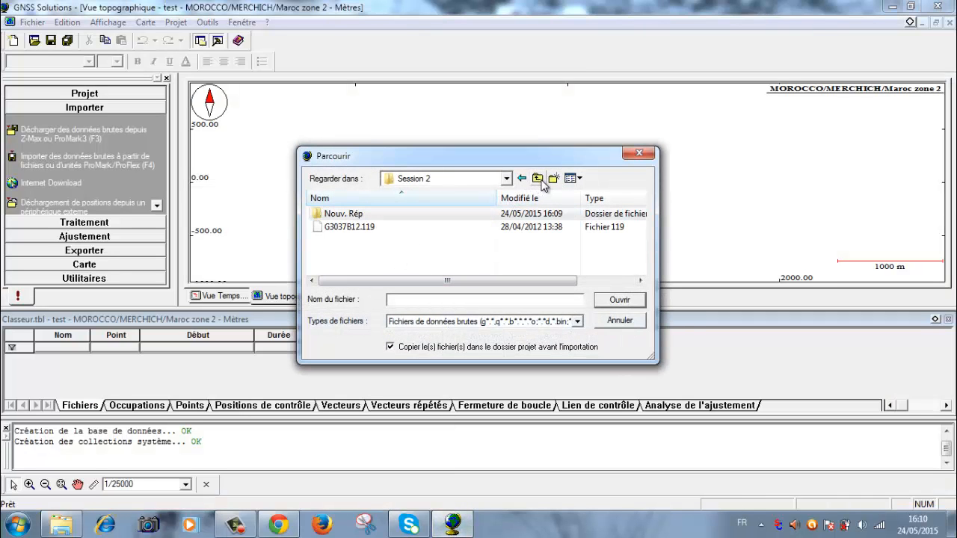
pyautogui.doubleClick(425, 217)
pyautogui.moveTo(357, 238); pyautogui.dragTo(363, 218)
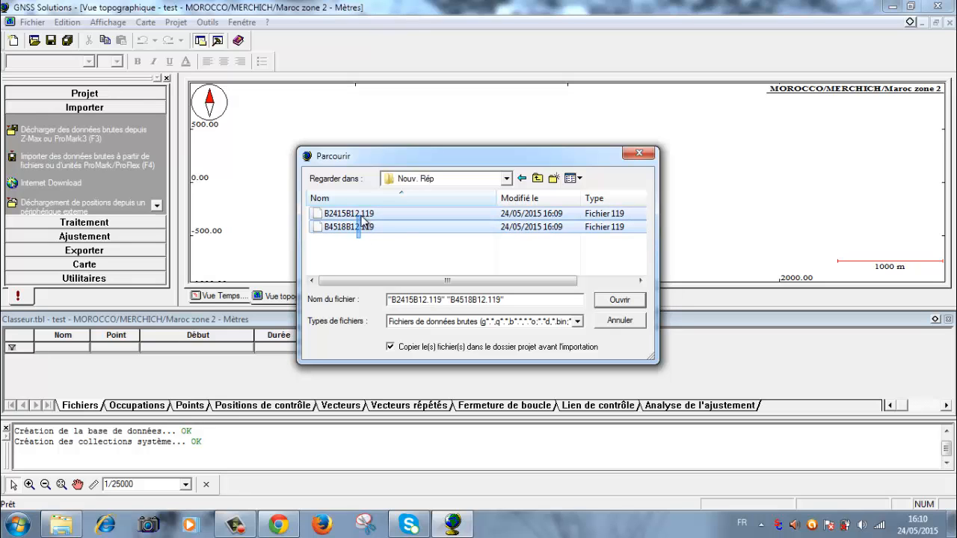
pyautogui.click(413, 217)
pyautogui.click(625, 300)
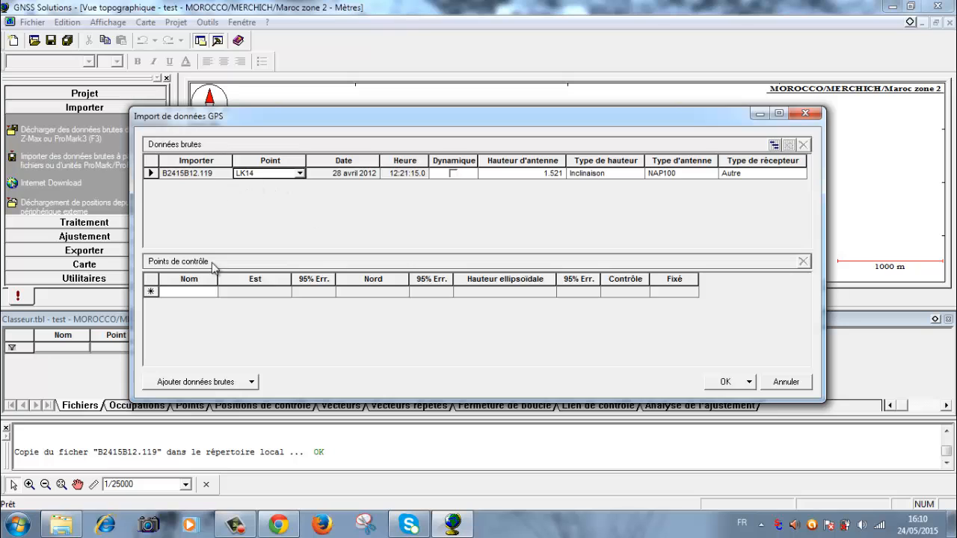
# Add the raw data file B4518B12.119 from the Nouv. Rép folder to the GPS data import.
pyautogui.click(252, 382)
pyautogui.click(251, 415)
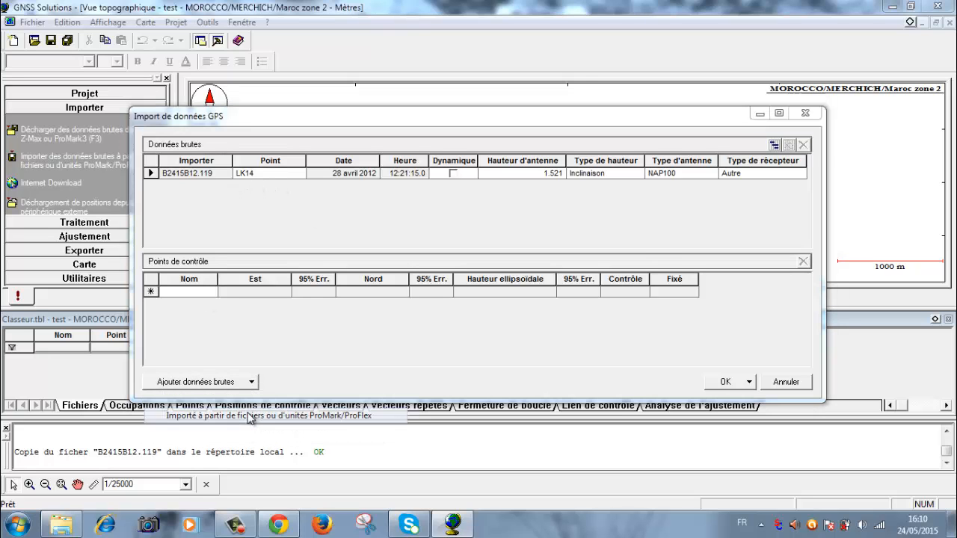
pyautogui.click(363, 228)
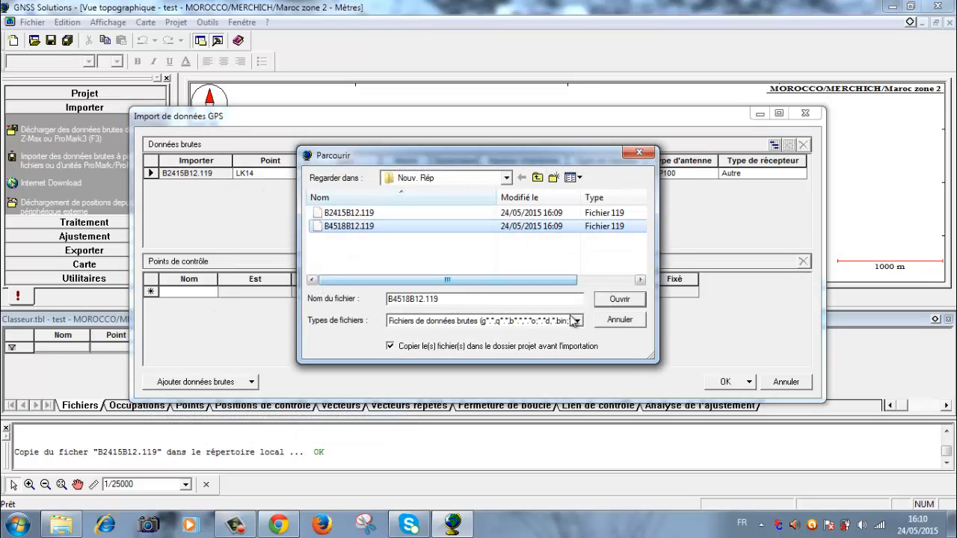
pyautogui.click(614, 299)
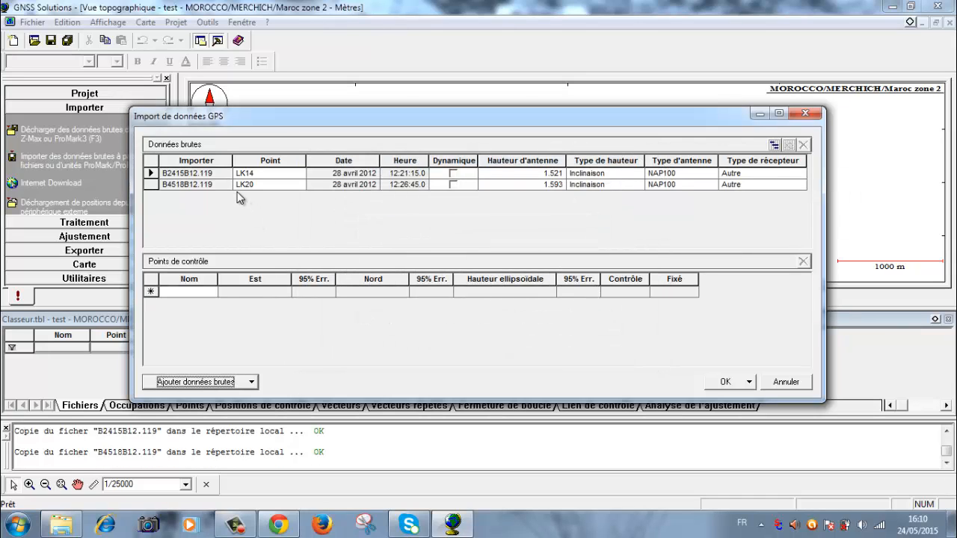